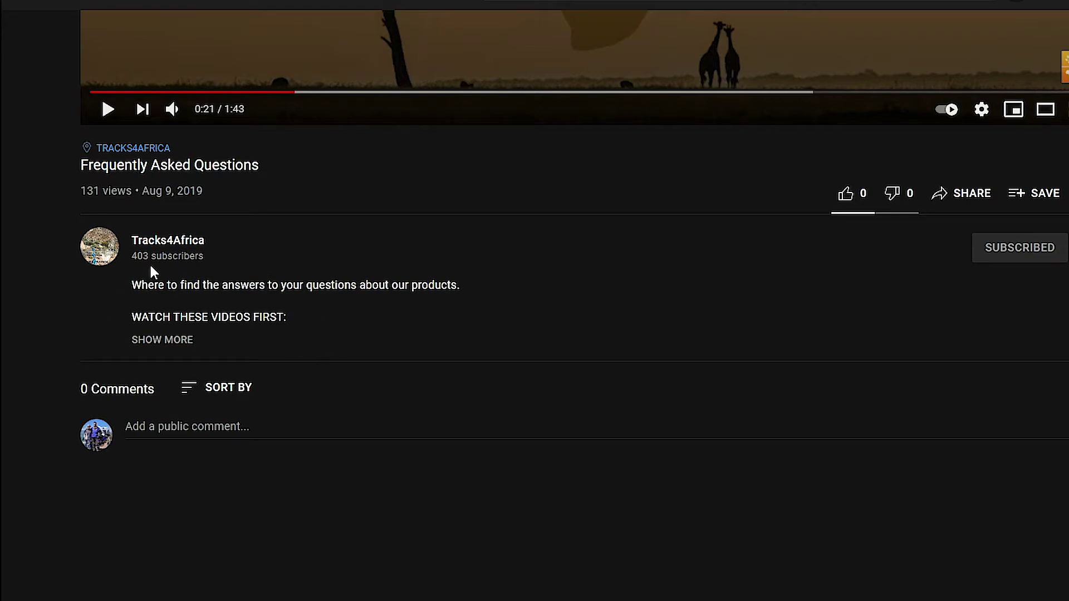
- Expand the YouTube FAQ video's description to show its linked videos and playlists
click(167, 344)
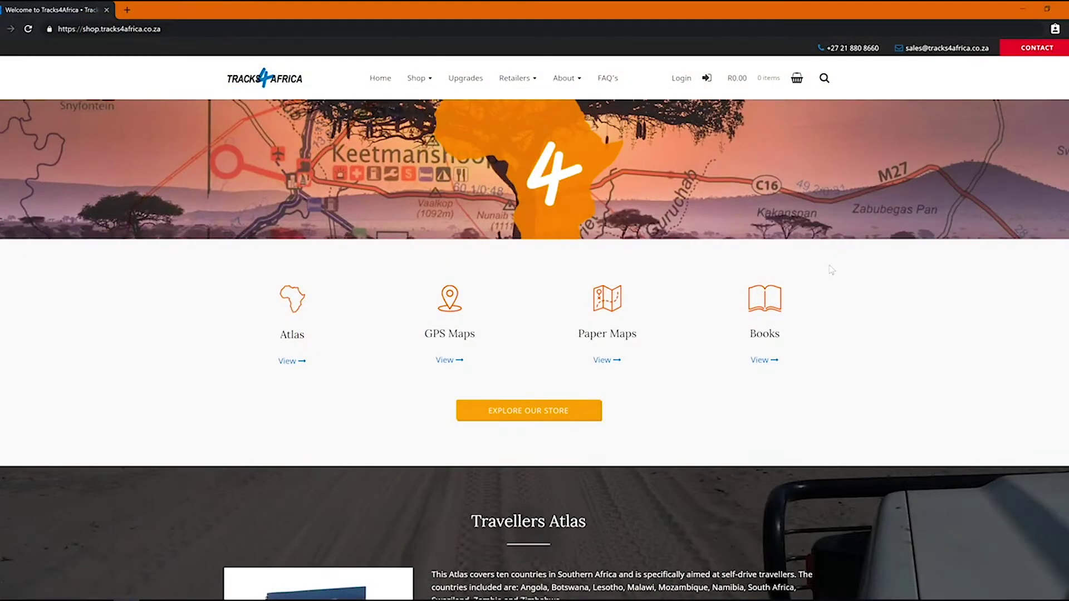
- Open the shop's FAQ page listing categories from Definitions to Tutorials & Videos
click(613, 87)
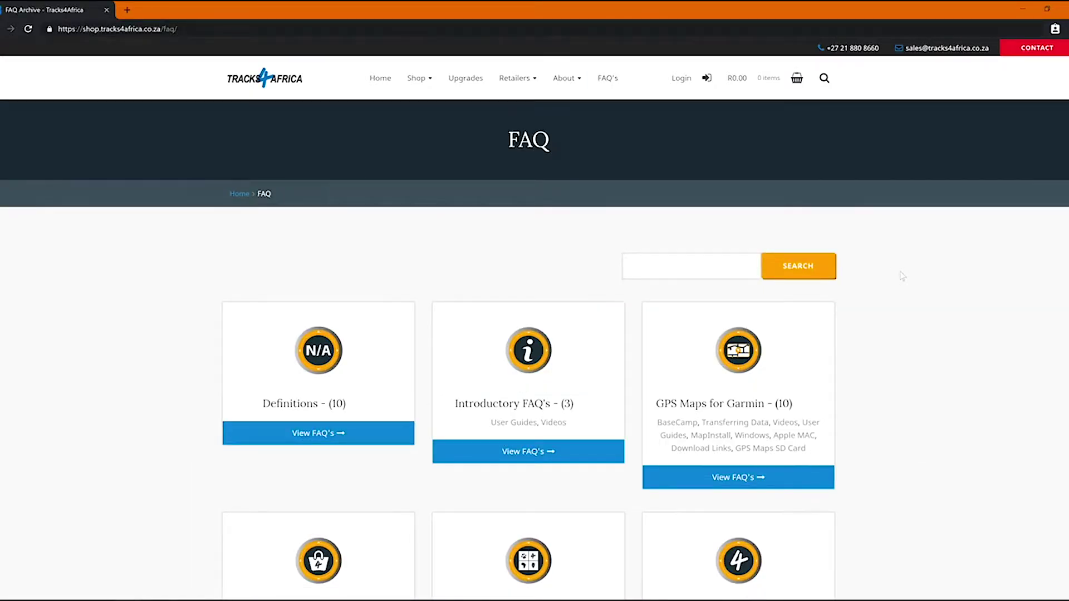
scroll(901, 276, down, 2)
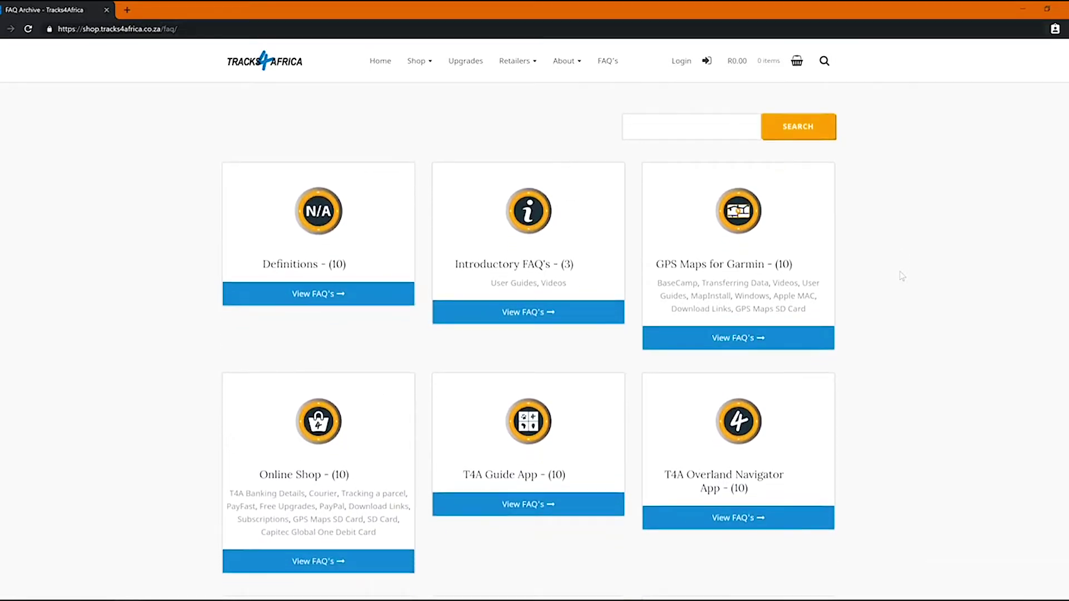
scroll(902, 277, down, 2)
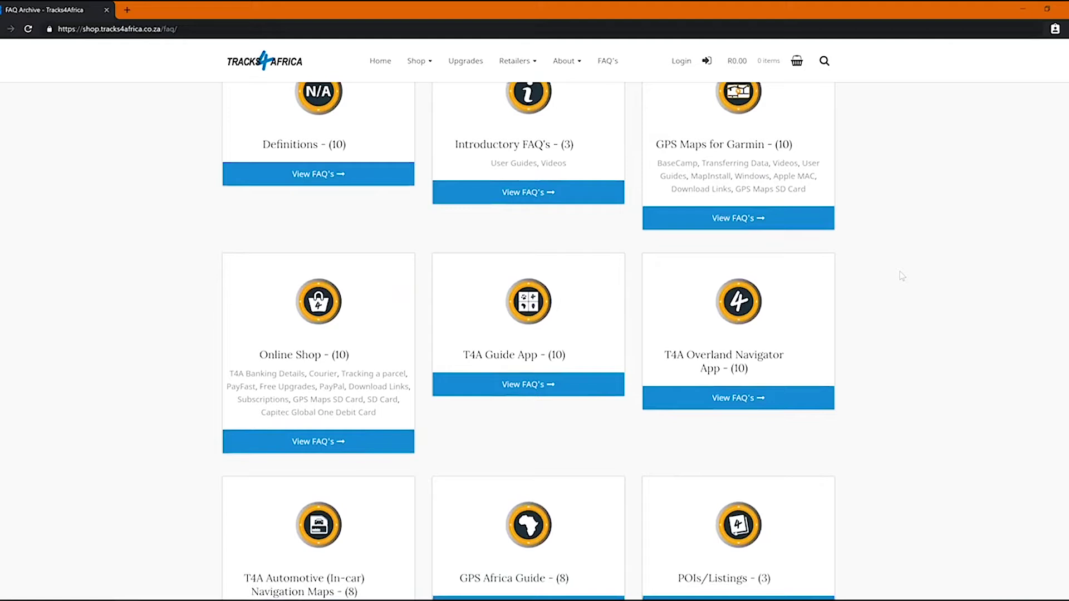
scroll(903, 275, down, 2)
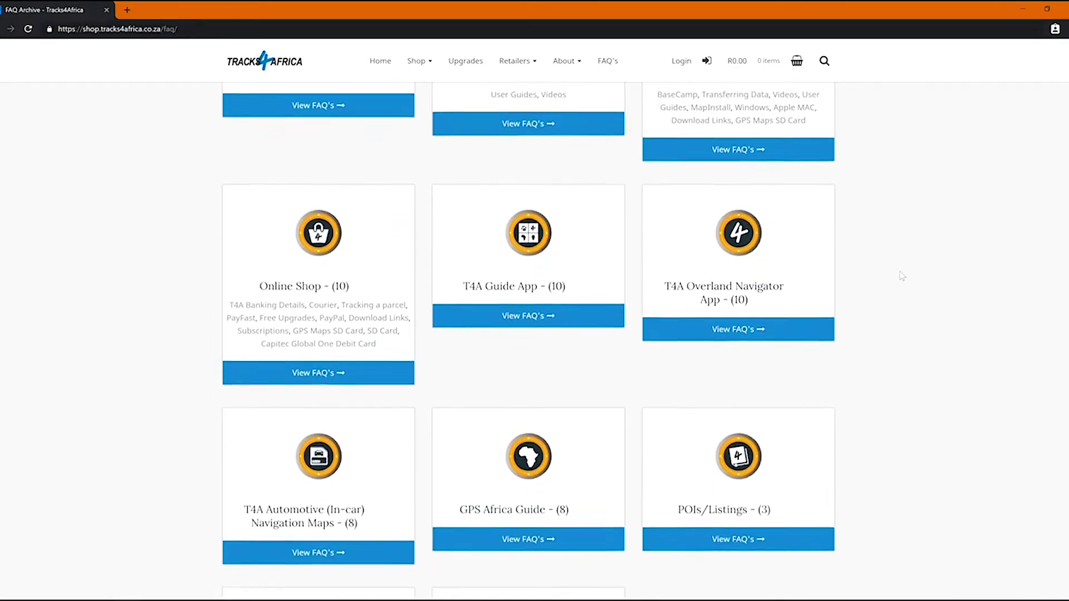
scroll(902, 275, down, 2)
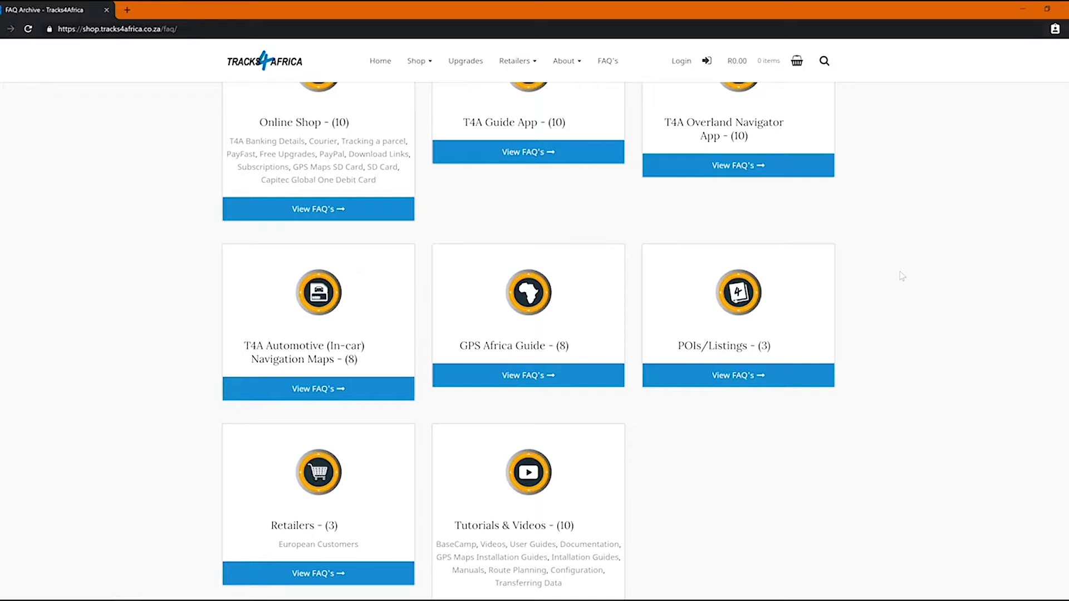
scroll(902, 276, down, 1)
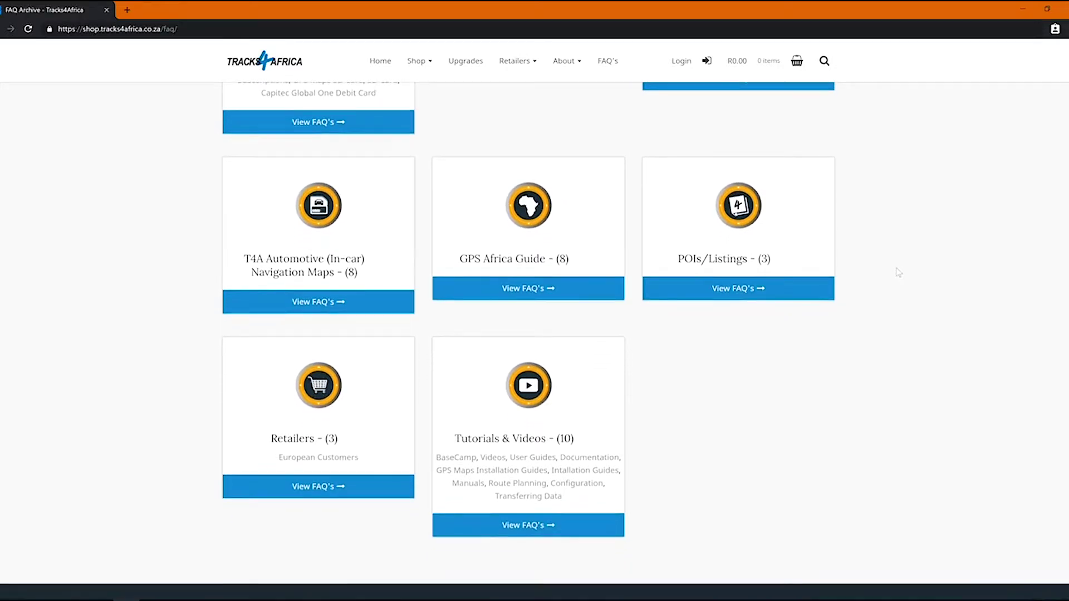
scroll(895, 270, up, 5)
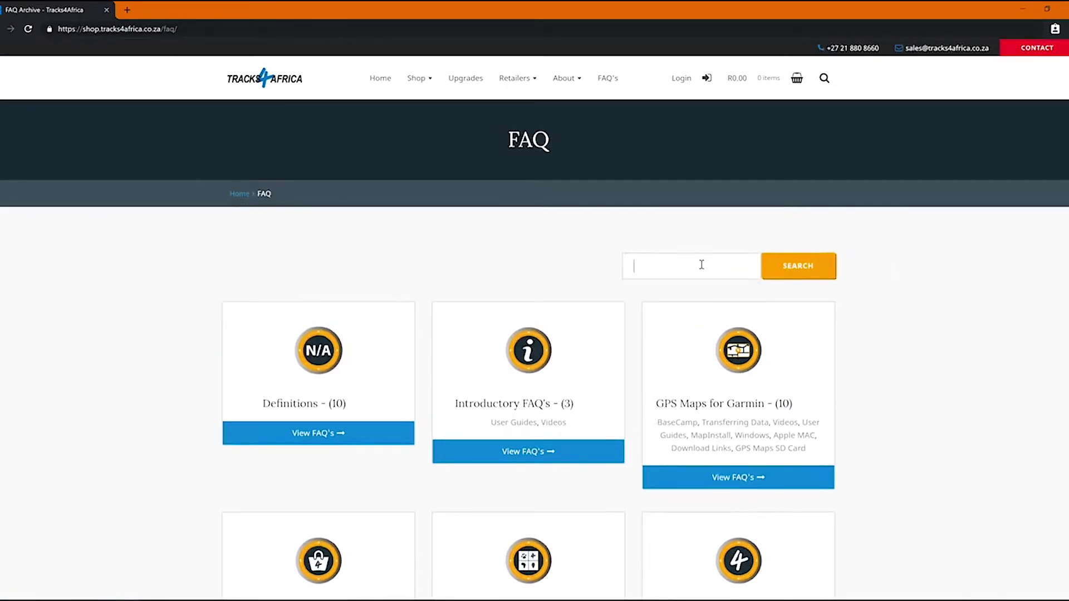
- Search the FAQs for 'transferring maps to gps'
click(701, 265)
text(transferring maps to gps)
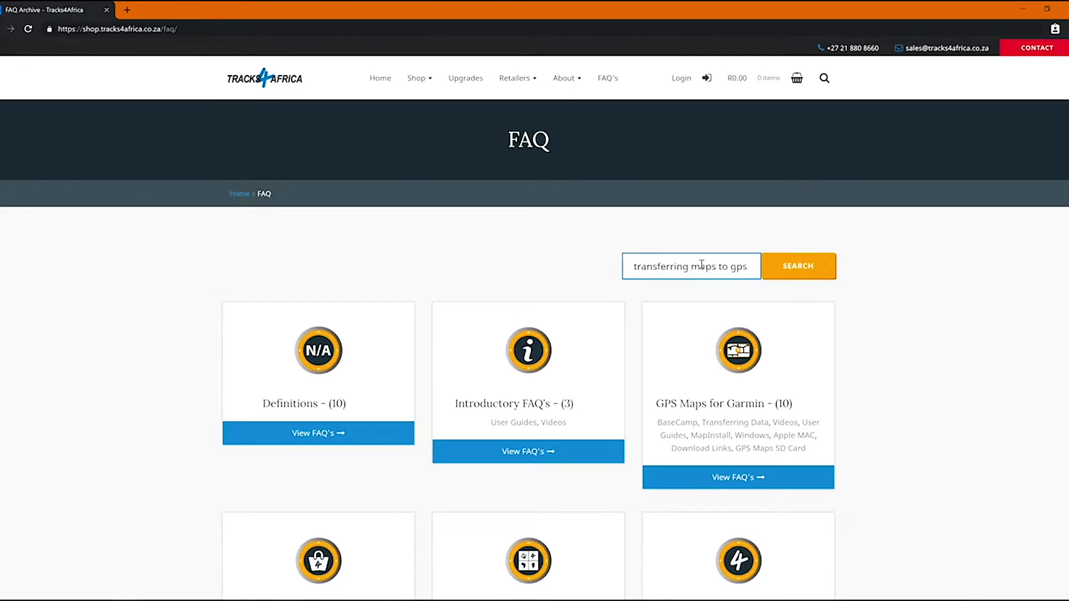
key(Return)
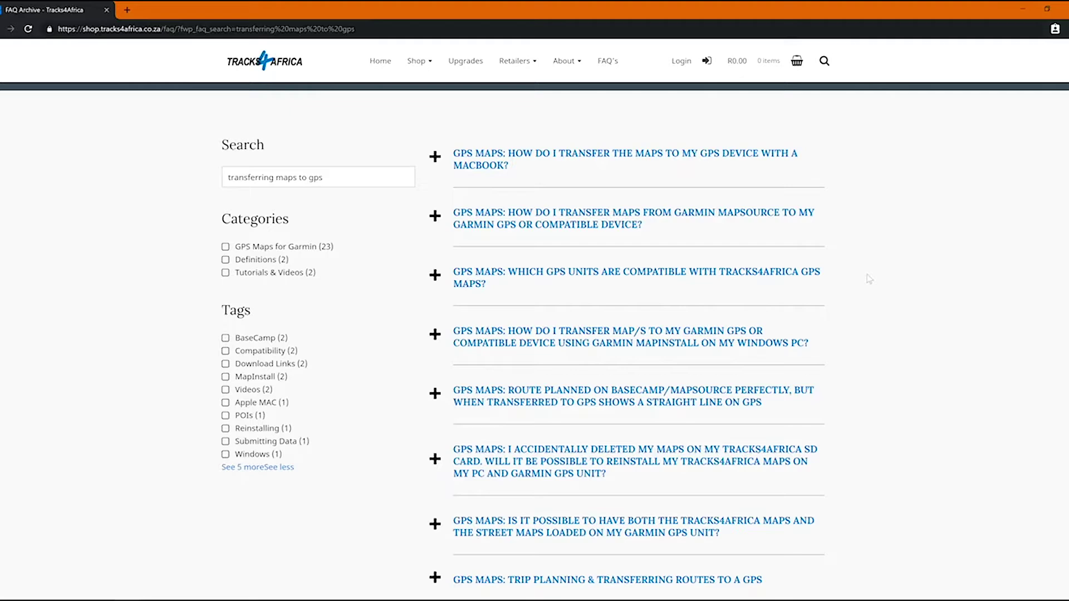
mouse_move(565, 62)
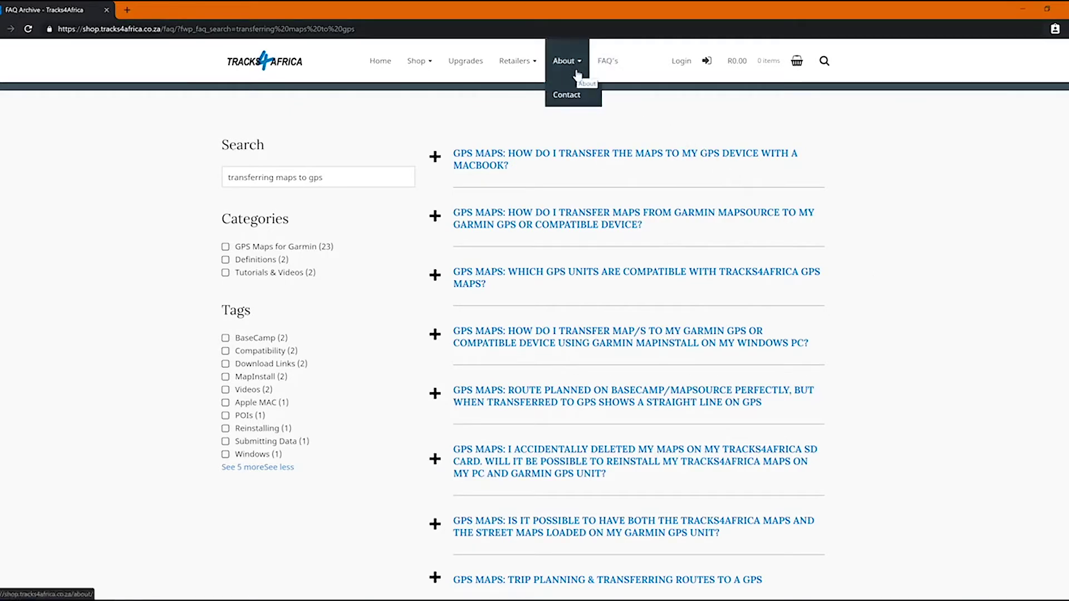
- Go to the Contact page from the About menu
click(570, 99)
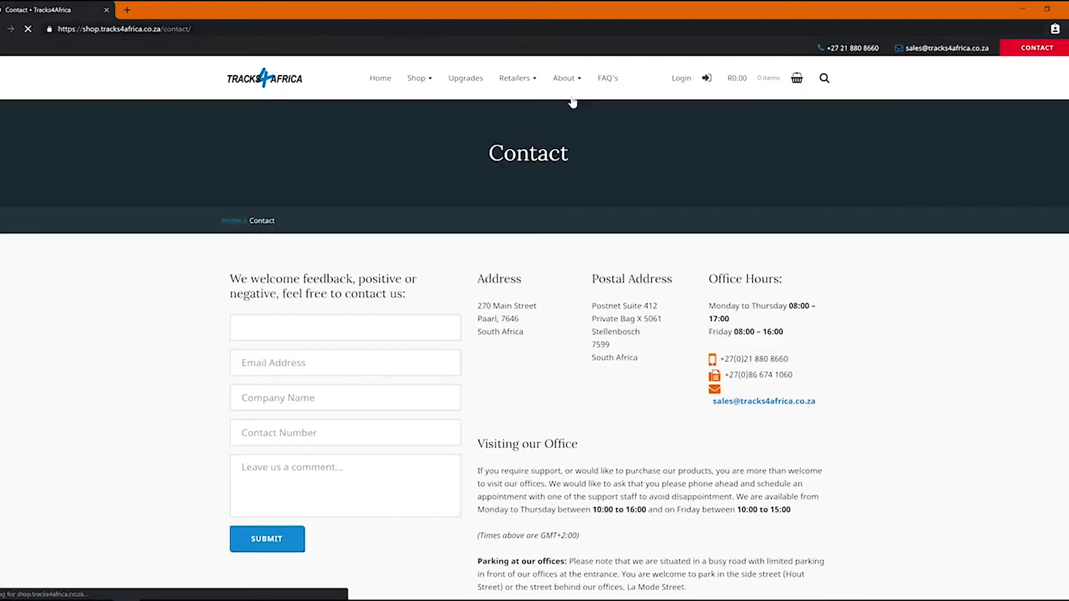